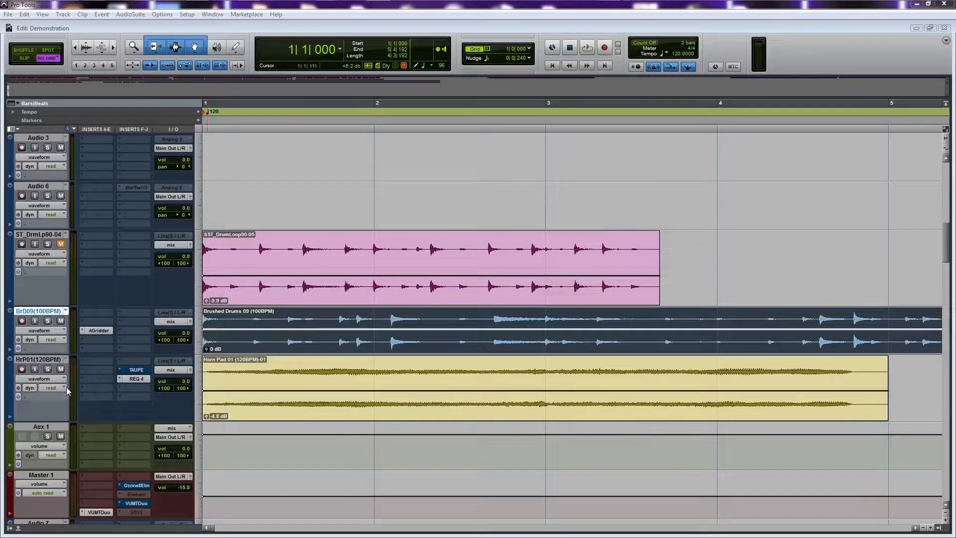
Open the AGridder insert on the brushed drums track and load Cakewalk's CA-2ALevelingAmplifier_64 from the VST Mastering category
left_click(95, 328)
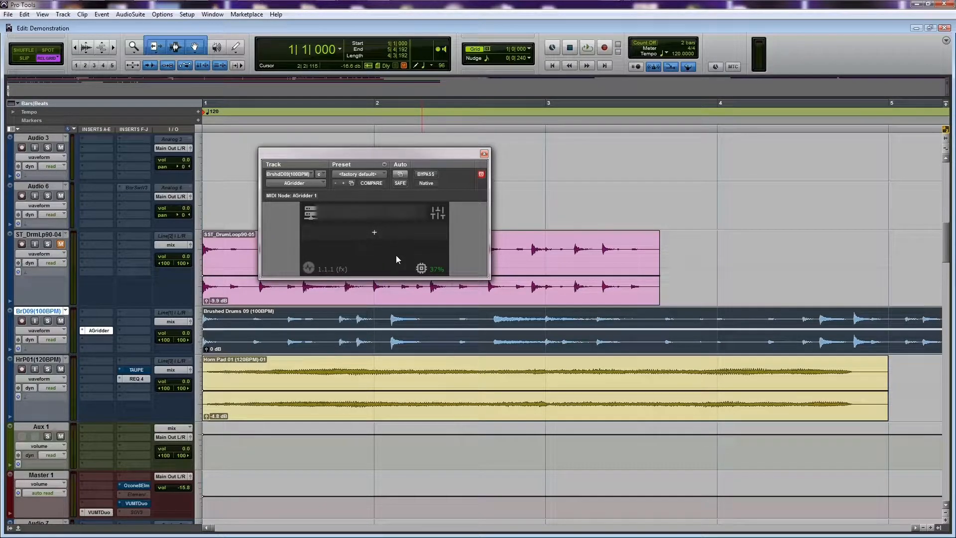
left_click(374, 234)
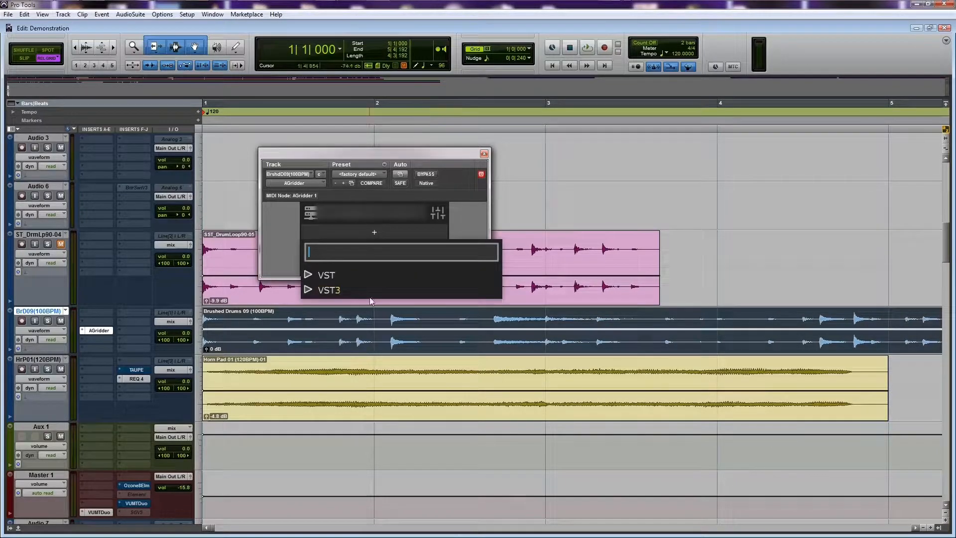
left_click(308, 276)
left_click(316, 320)
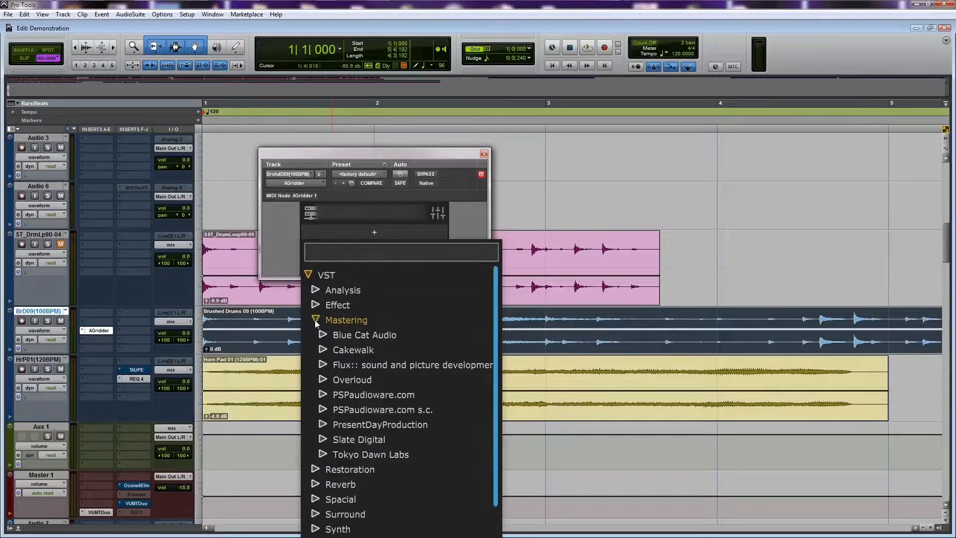
left_click(324, 349)
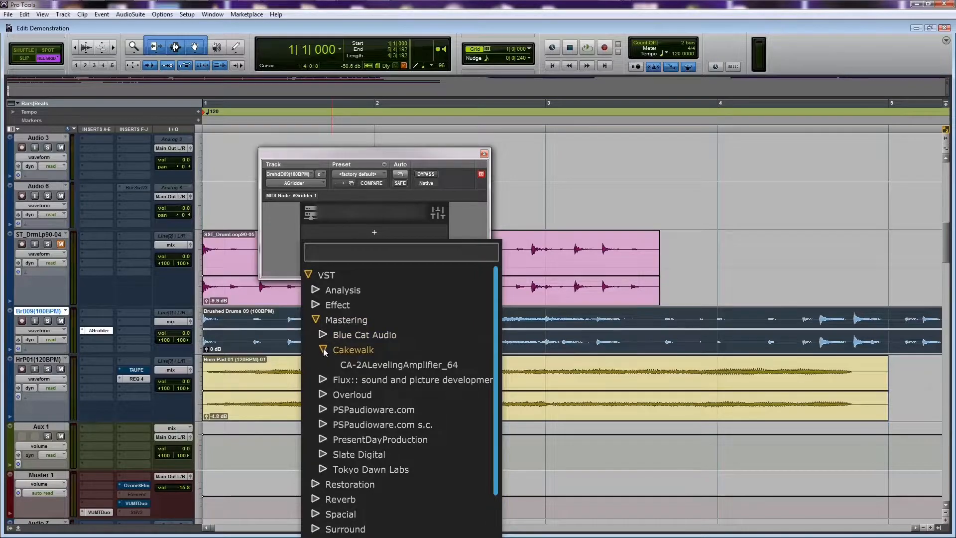
left_click(377, 365)
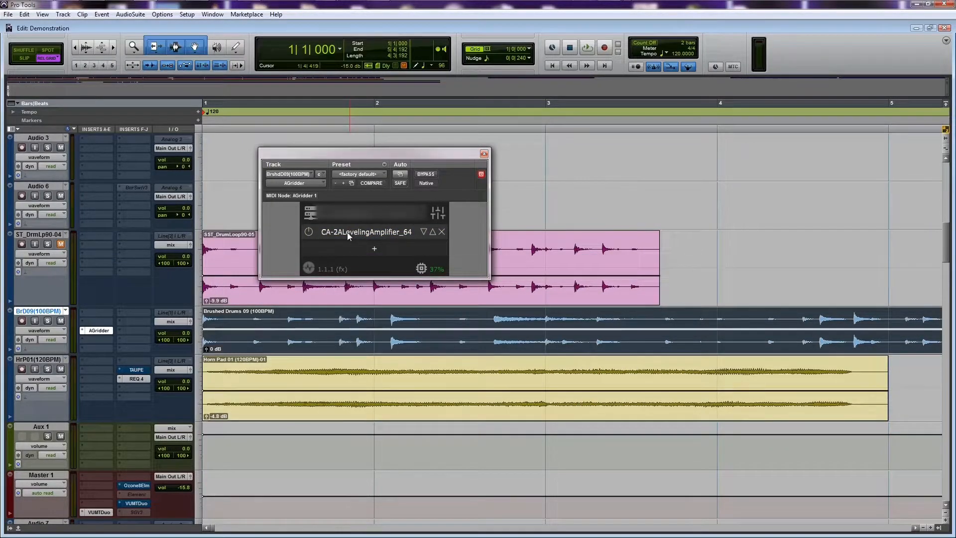
Show the CA-2A Leveling Amplifier's editor, move it over the drum tracks, and dismiss it
left_click(347, 233)
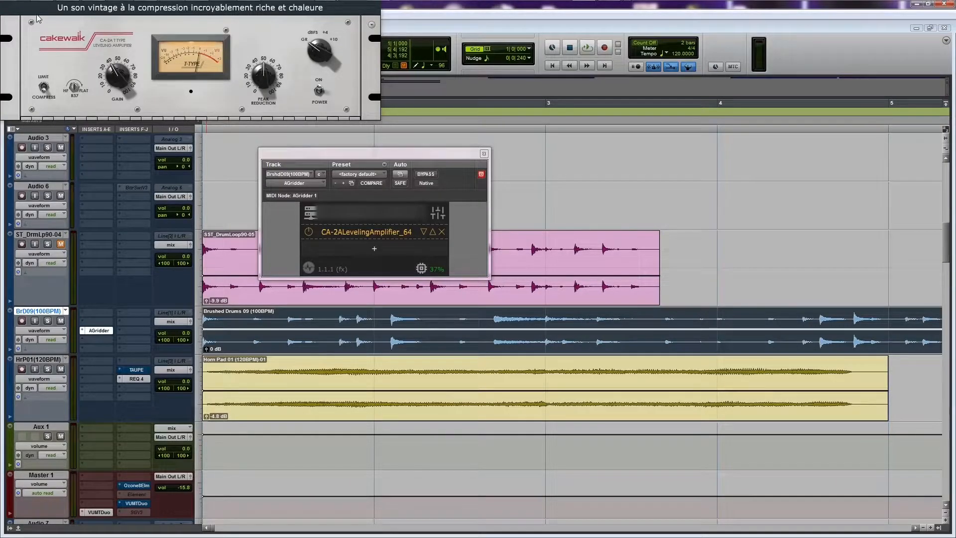
left_click_drag(33, 14, 219, 325)
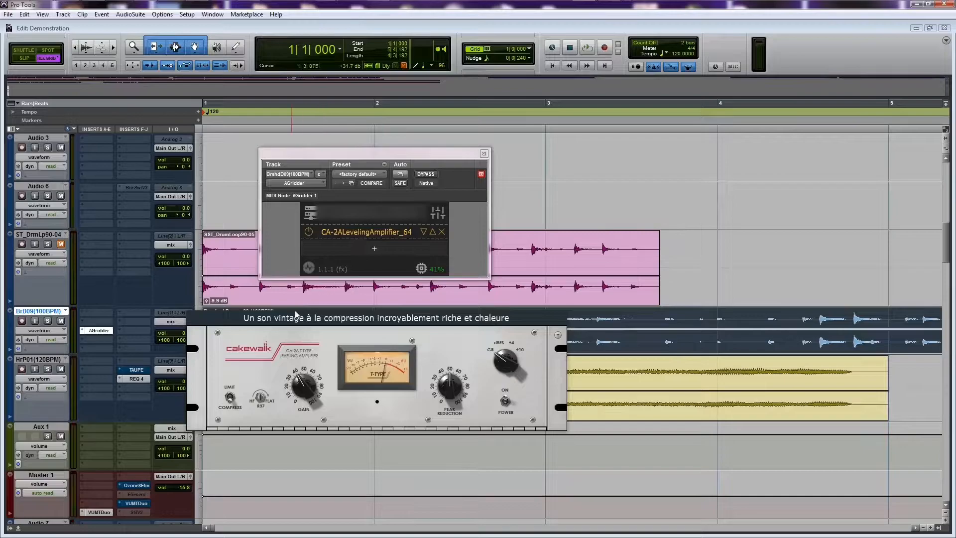
left_click_drag(283, 318, 224, 244)
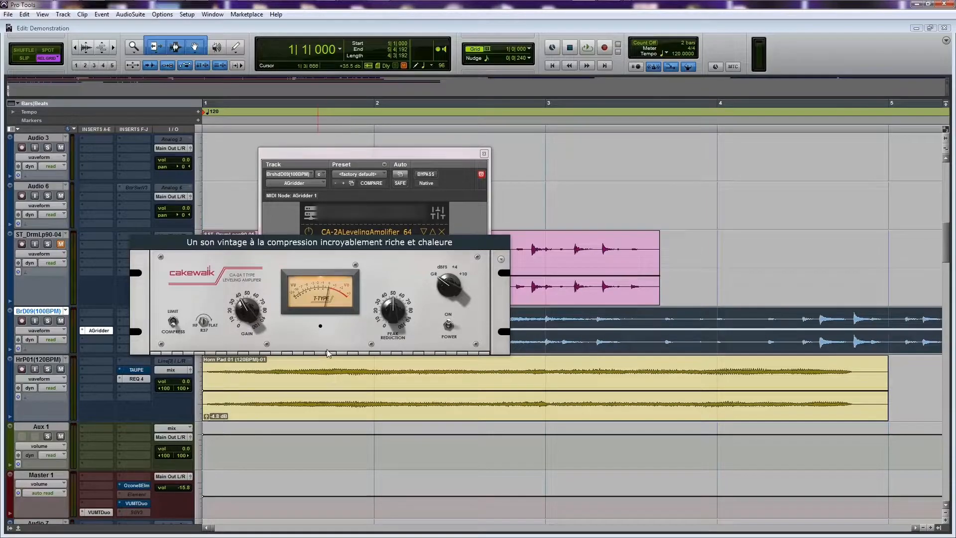
left_click(539, 343)
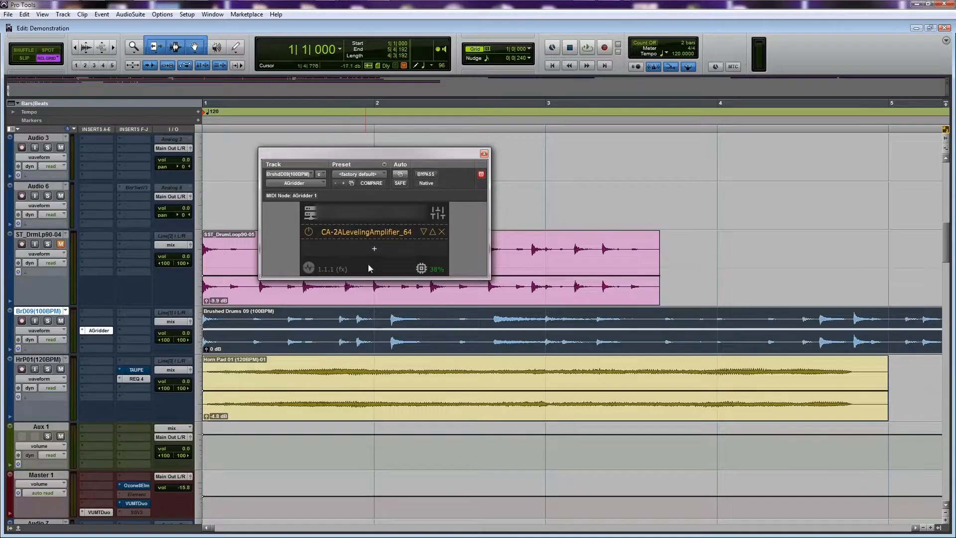
Reopen the CA-2A Leveling Amplifier's editor, reposition it below the AGridder plugin list, and close it
double_click(357, 231)
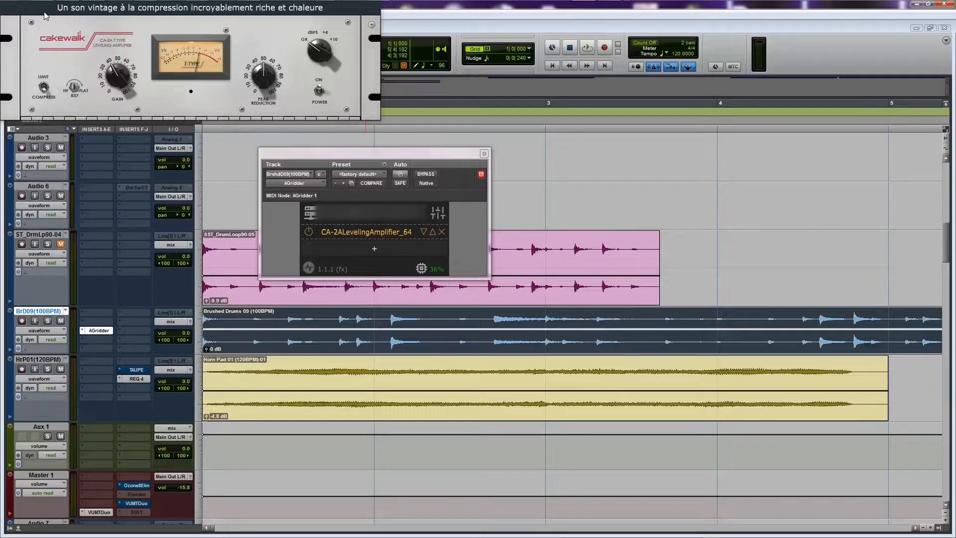
left_click_drag(245, 267, 278, 275)
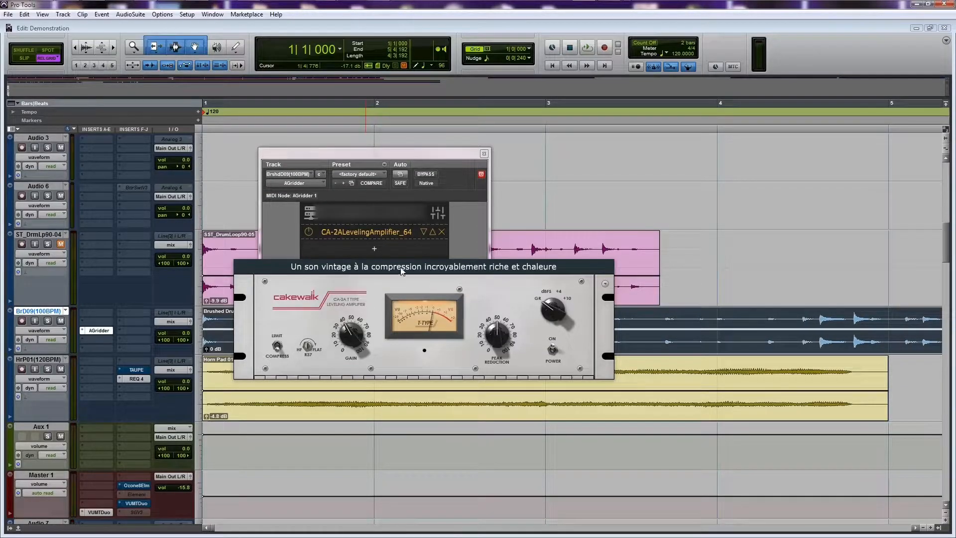
left_click_drag(402, 270, 333, 286)
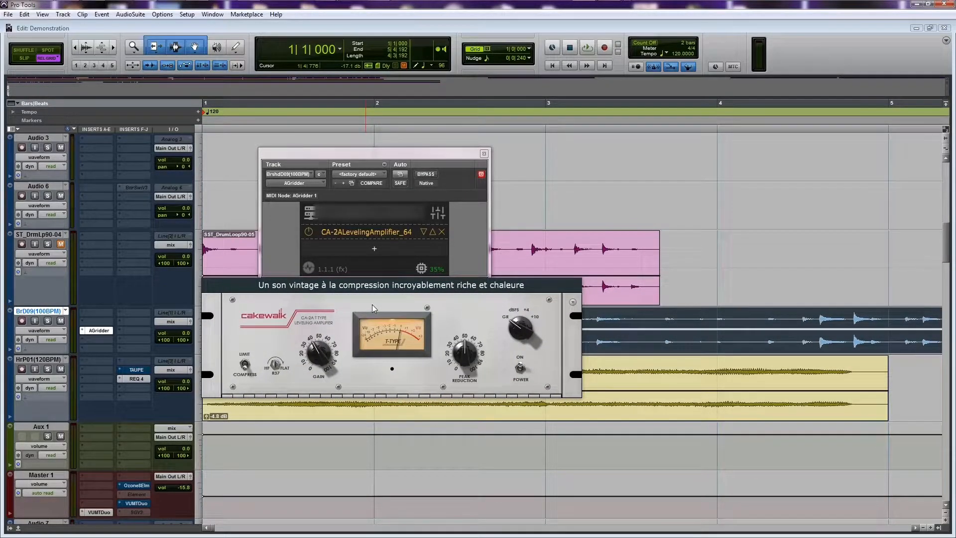
mouse_move(336, 286)
left_mouse_down()
mouse_move(348, 326)
mouse_move(348, 288)
left_mouse_up()
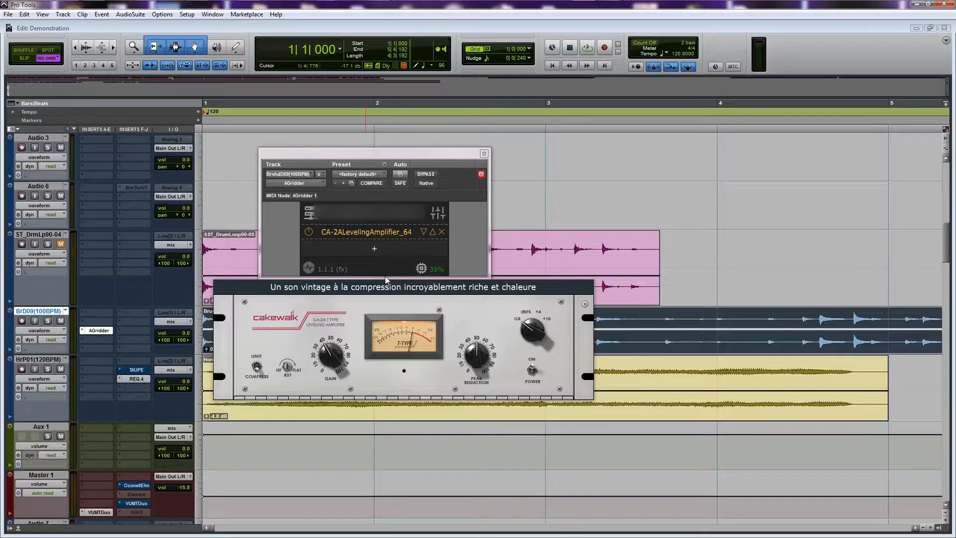
mouse_move(383, 289)
left_mouse_down()
mouse_move(351, 305)
mouse_move(366, 289)
left_mouse_up()
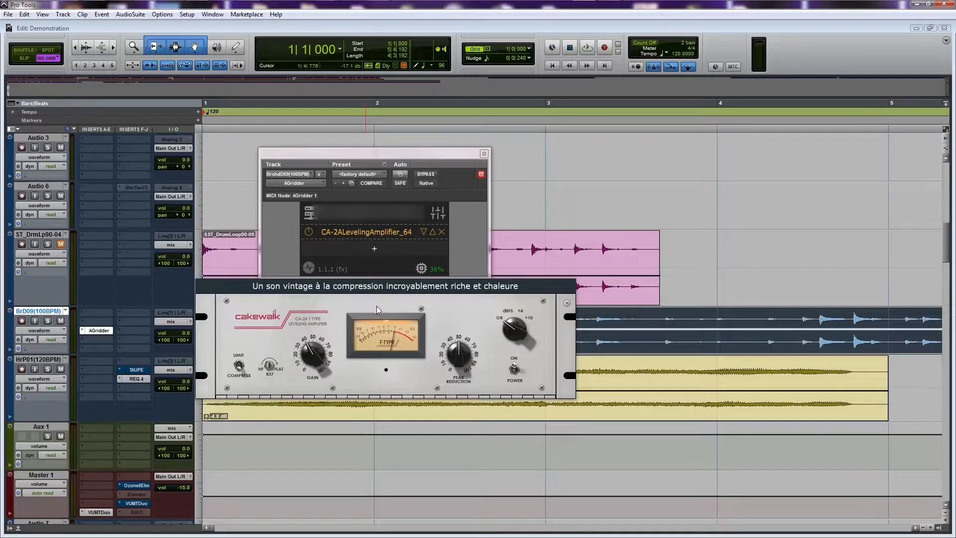
left_click(358, 233)
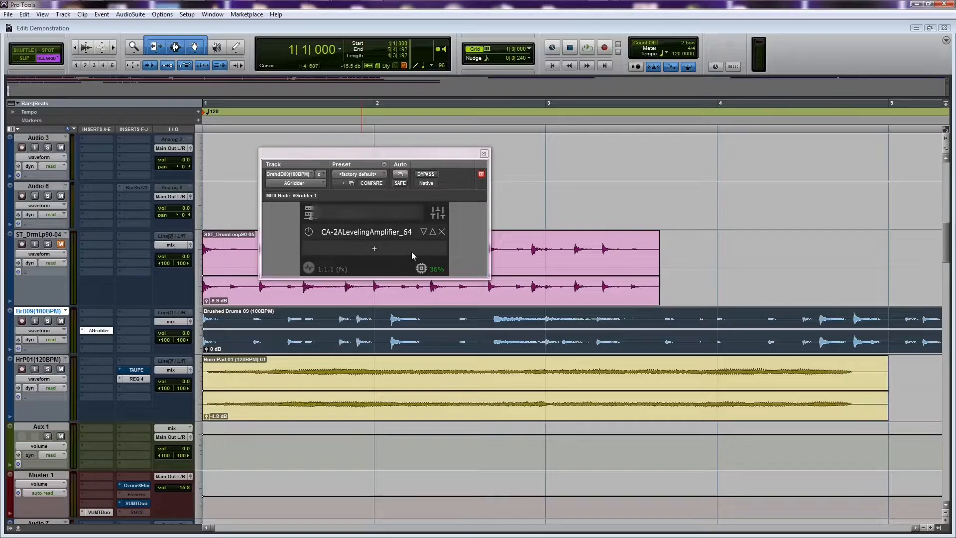
Add PSP MicroWarmer from the VST Mastering plugins as the second AGridder slot, after the CA-2A
left_click(373, 249)
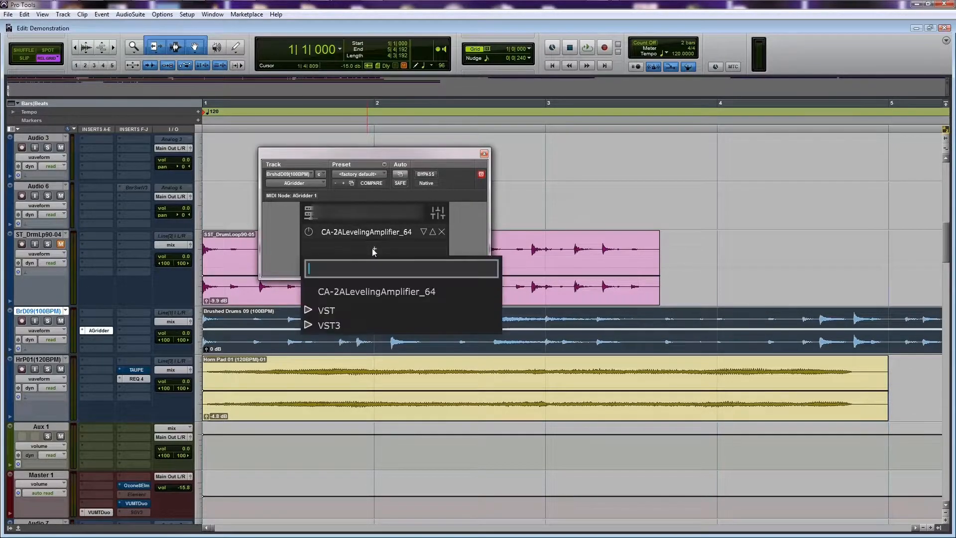
left_click(309, 311)
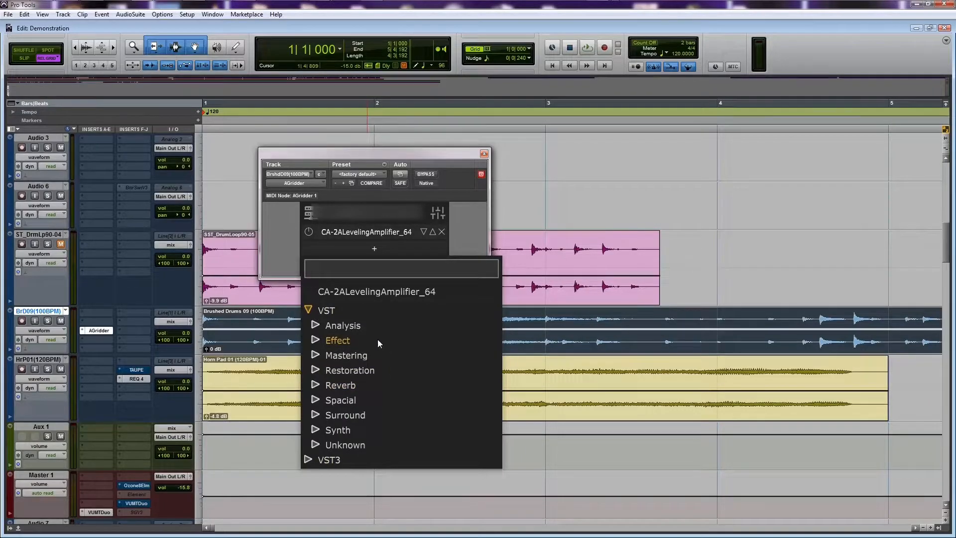
left_click(320, 356)
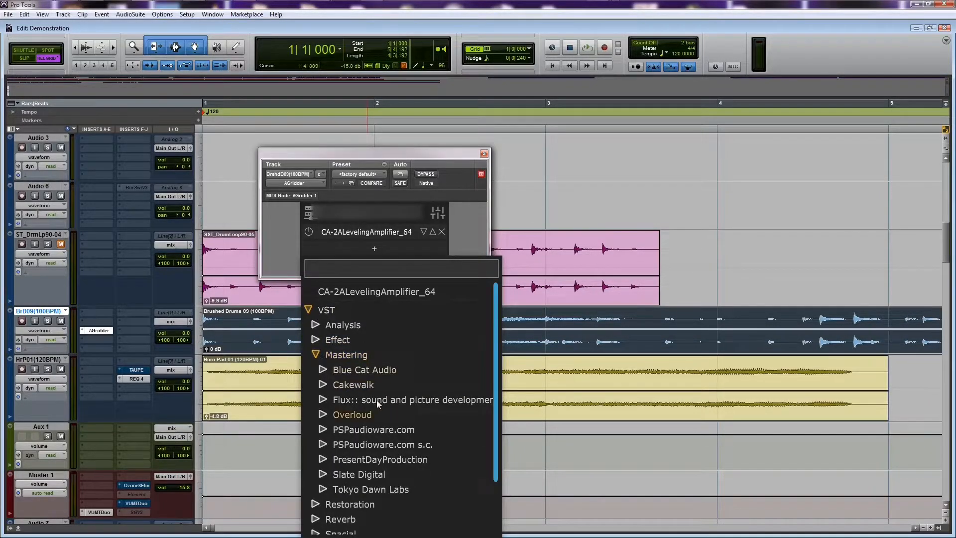
left_click(324, 429)
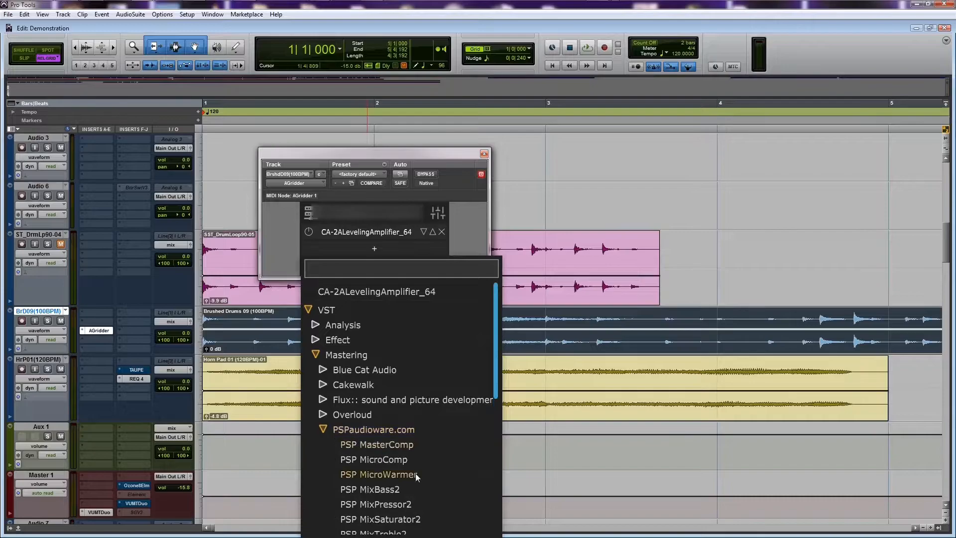
left_click(371, 476)
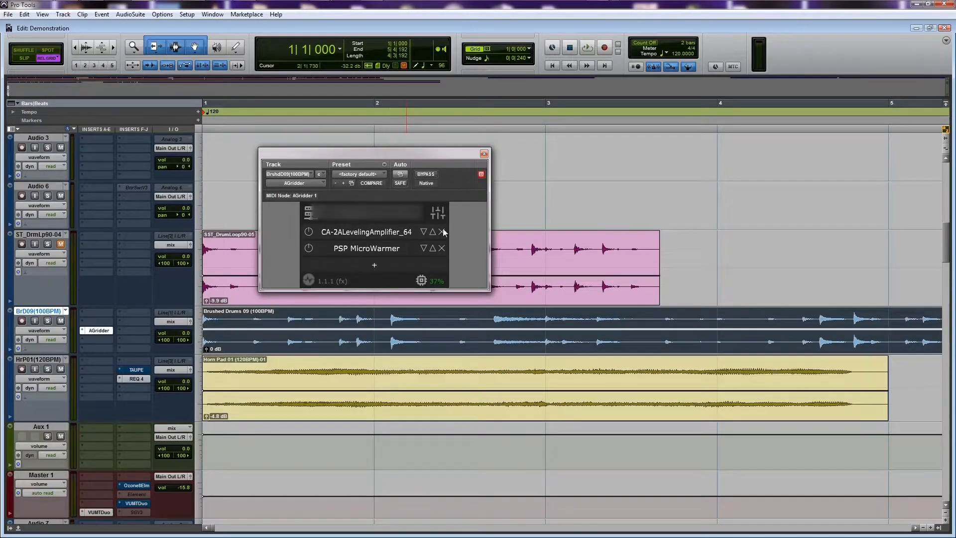
Open the PSP MicroWarmer editor beside AGridder, shift the AGridder window slightly down, and toggle the editor closed and open
left_click(362, 250)
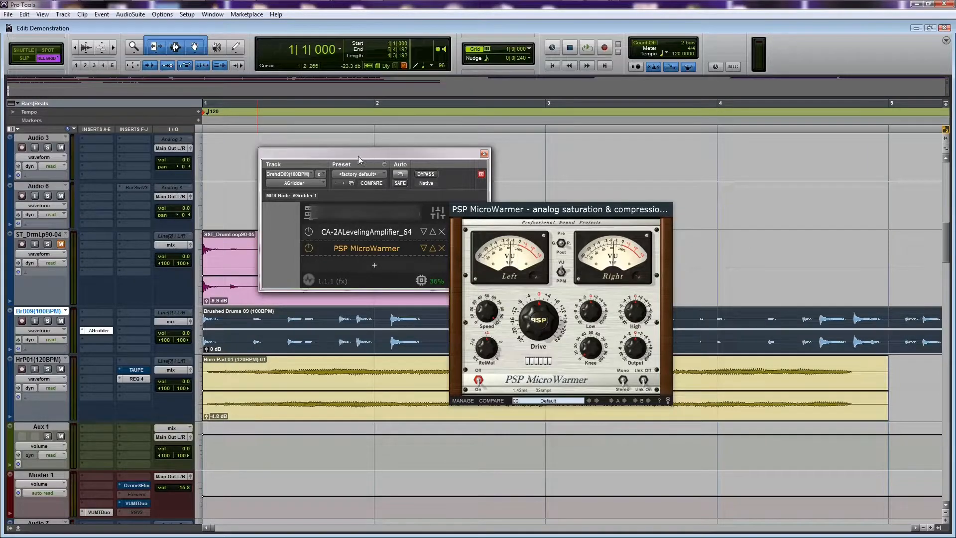
mouse_move(363, 158)
left_mouse_down()
mouse_move(303, 131)
mouse_move(250, 193)
mouse_move(368, 277)
mouse_move(549, 176)
mouse_move(385, 122)
mouse_move(321, 132)
mouse_move(502, 275)
mouse_move(545, 128)
mouse_move(384, 127)
mouse_move(322, 224)
mouse_move(465, 151)
mouse_move(352, 147)
mouse_move(364, 168)
left_mouse_up()
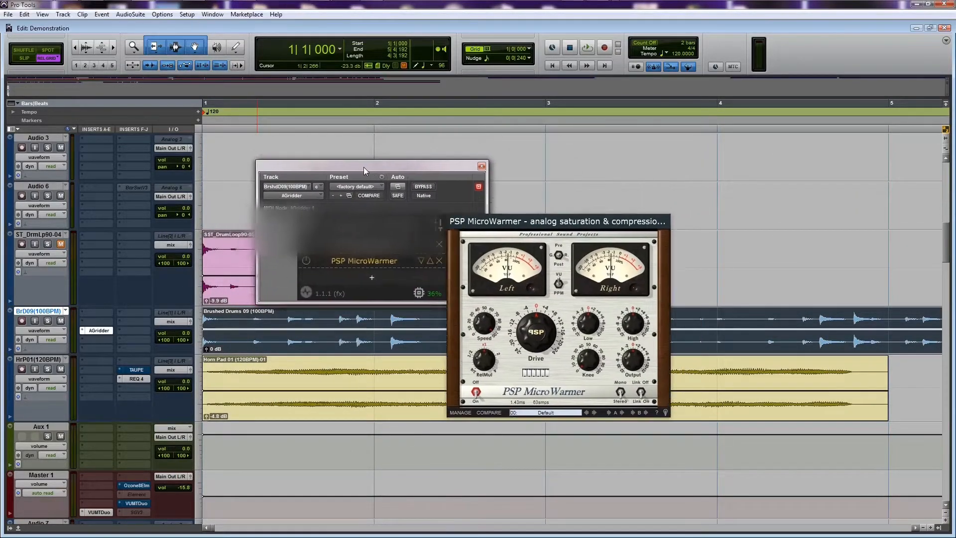
left_click(356, 262)
left_click(361, 261)
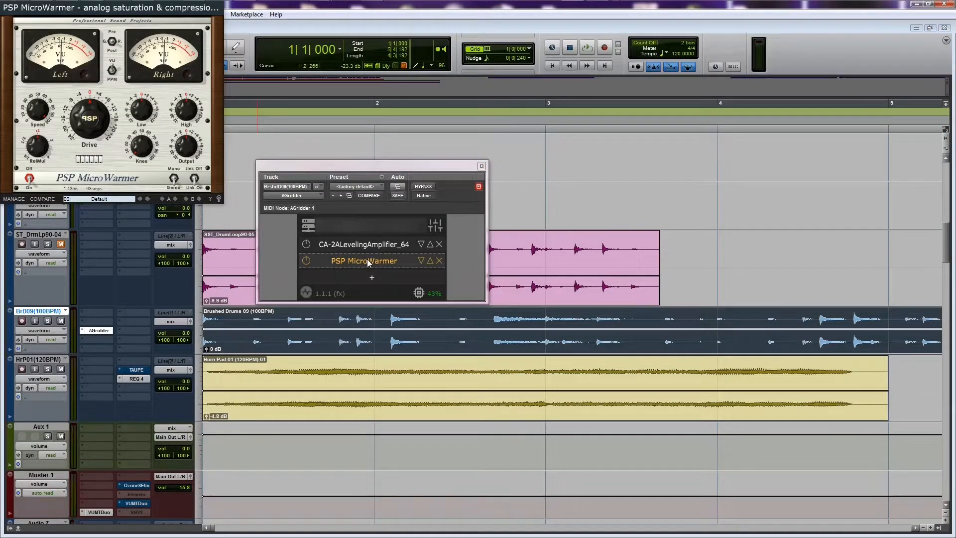
double_click(368, 262)
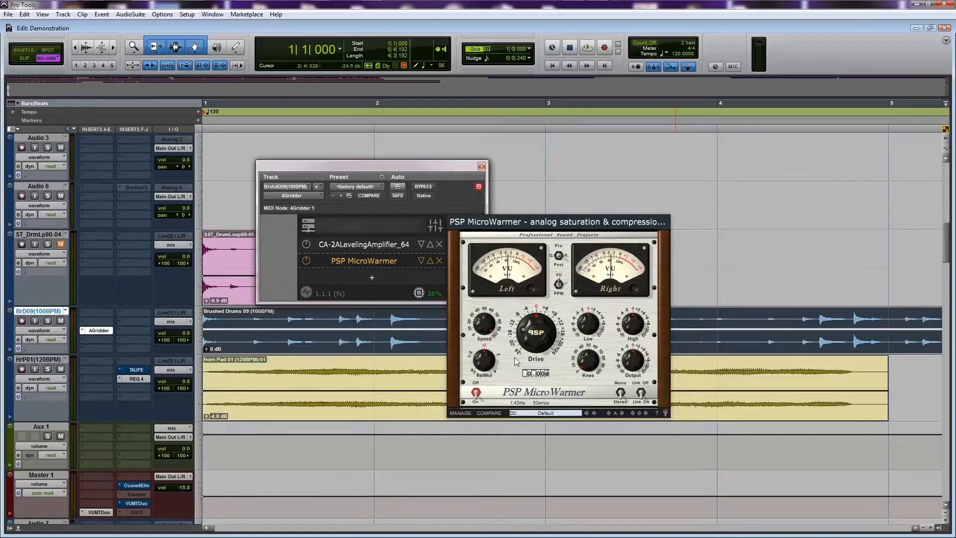
Raise the PSP MicroWarmer Drive to about +10.9, moving its editor up and back beside AGridder
left_click_drag(511, 360, 546, 363)
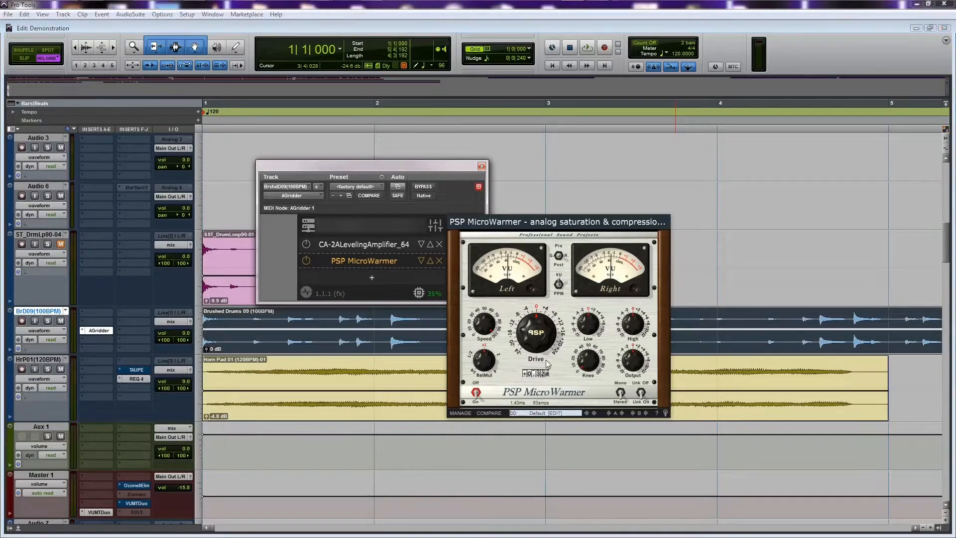
left_click_drag(518, 228, 533, 151)
left_click_drag(554, 278, 593, 268)
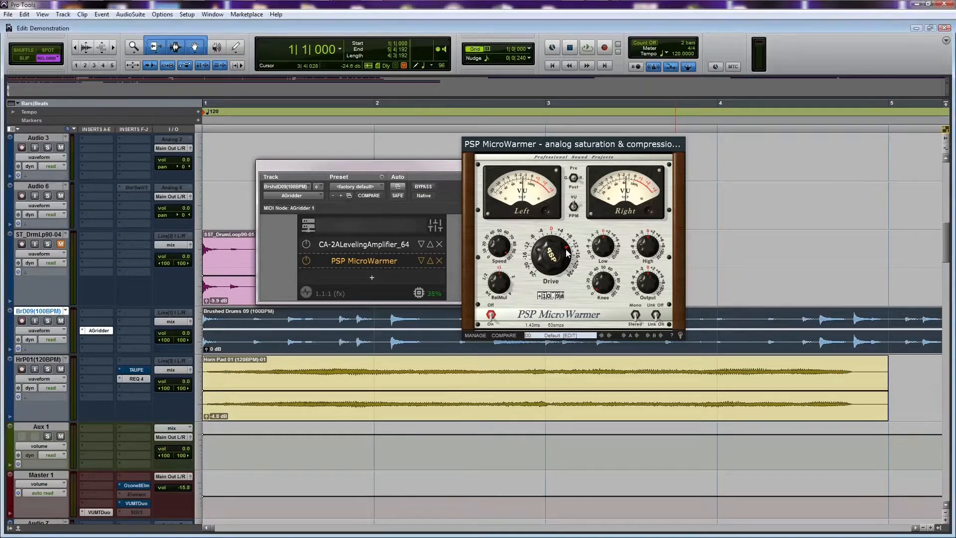
left_click_drag(574, 144, 559, 222)
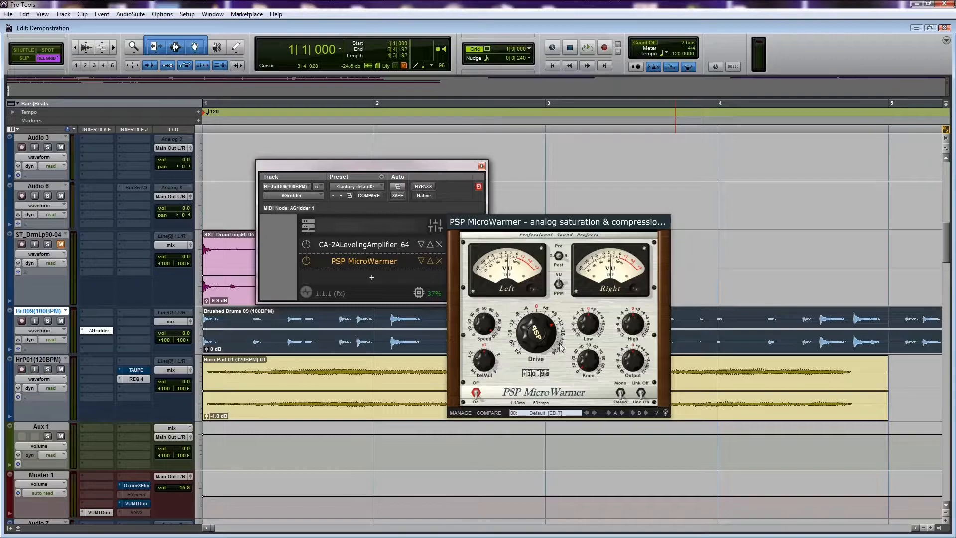
Move the PSP MicroWarmer editor away from AGridder, and play the session briefly before stopping it
left_click_drag(512, 233, 689, 145)
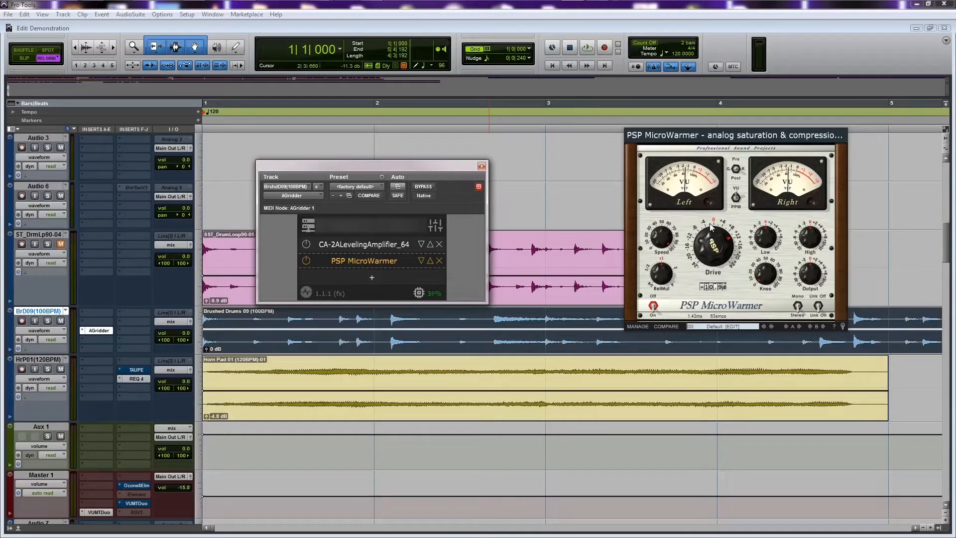
key("space")
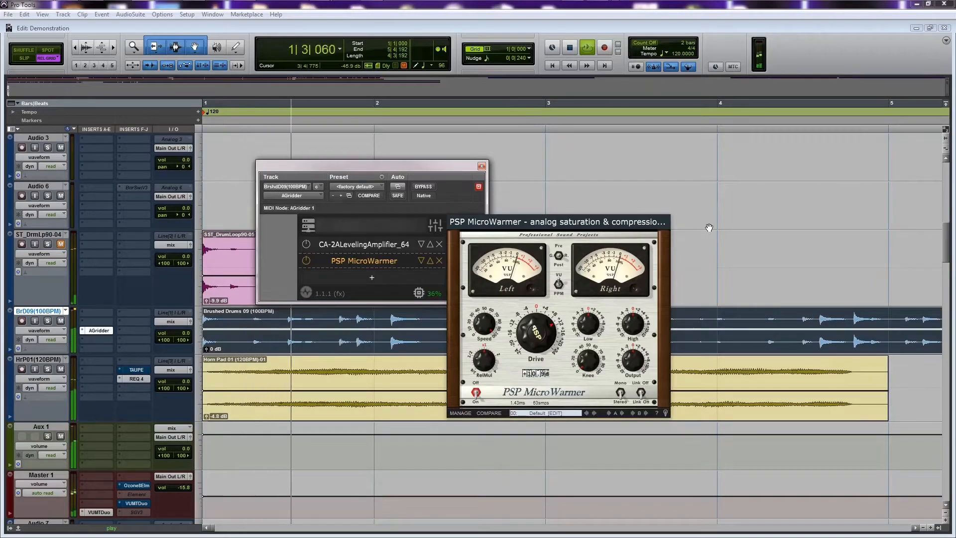
key("space")
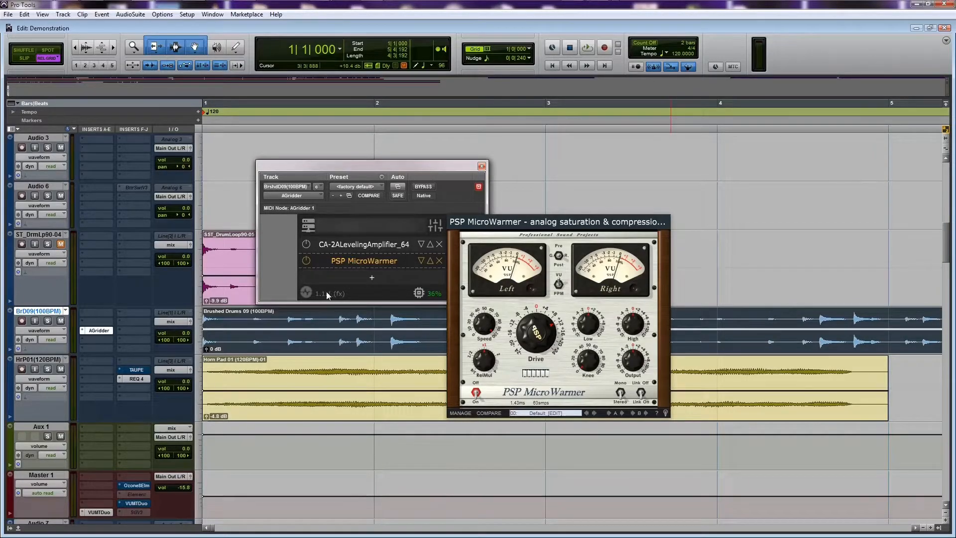
Switch to the CA-2A Leveling Amplifier's editor and back to the PSP MicroWarmer editor
left_click(358, 246)
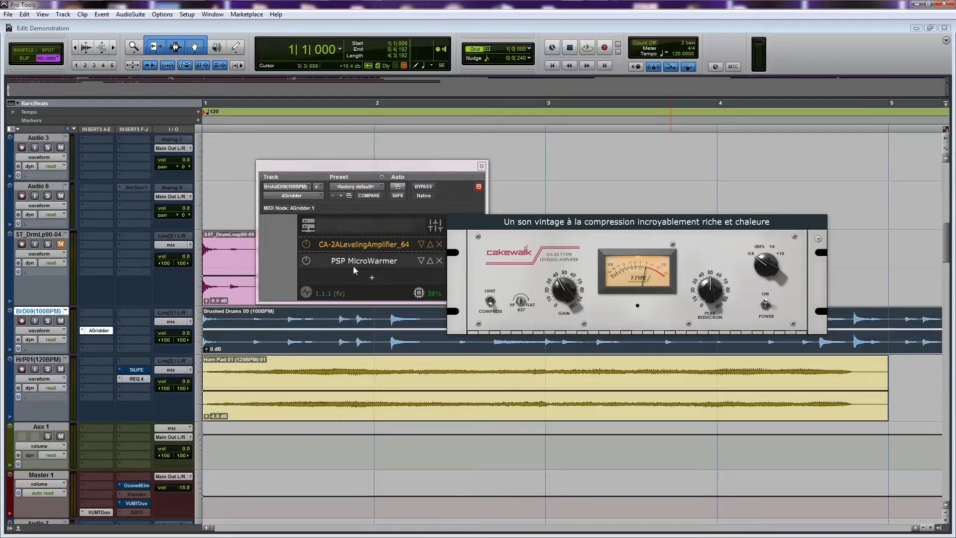
left_click(354, 261)
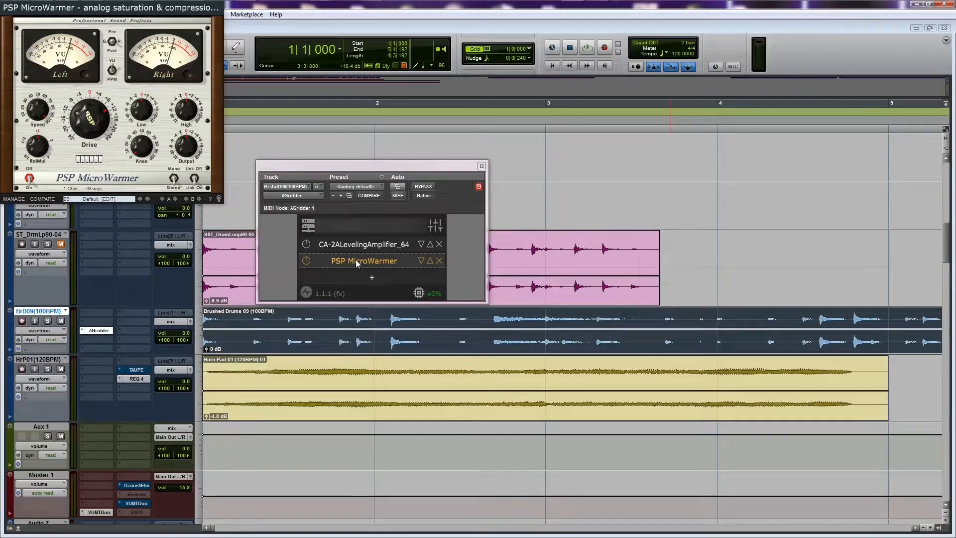
Play the session while moving the AGridder window toward the track list and the PSP MicroWarmer editor over it
key("space")
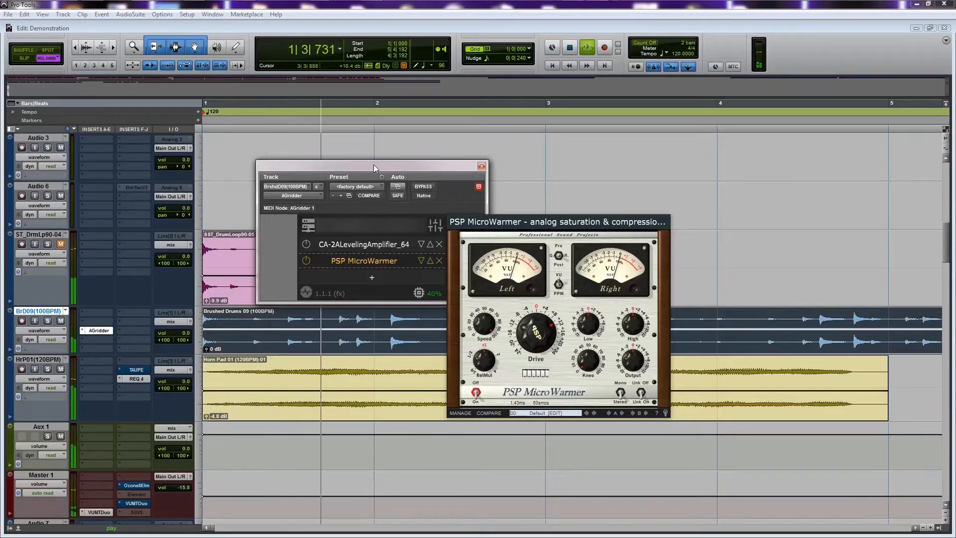
left_click_drag(356, 169, 315, 173)
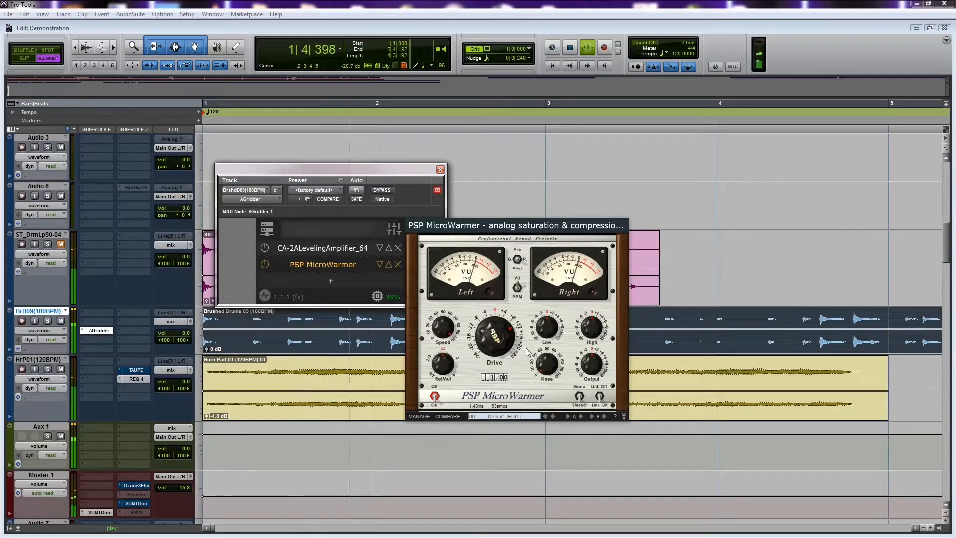
left_click_drag(523, 229, 379, 226)
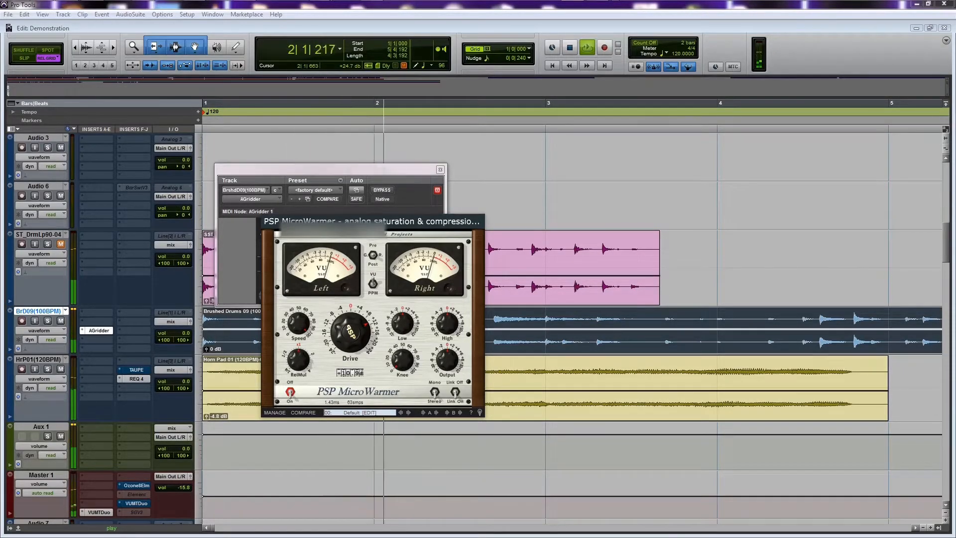
Move the PSP MicroWarmer editor clear of the AGridder window during playback, and select PSP MicroWarmer in the plugin chain
left_click_drag(375, 226, 341, 262)
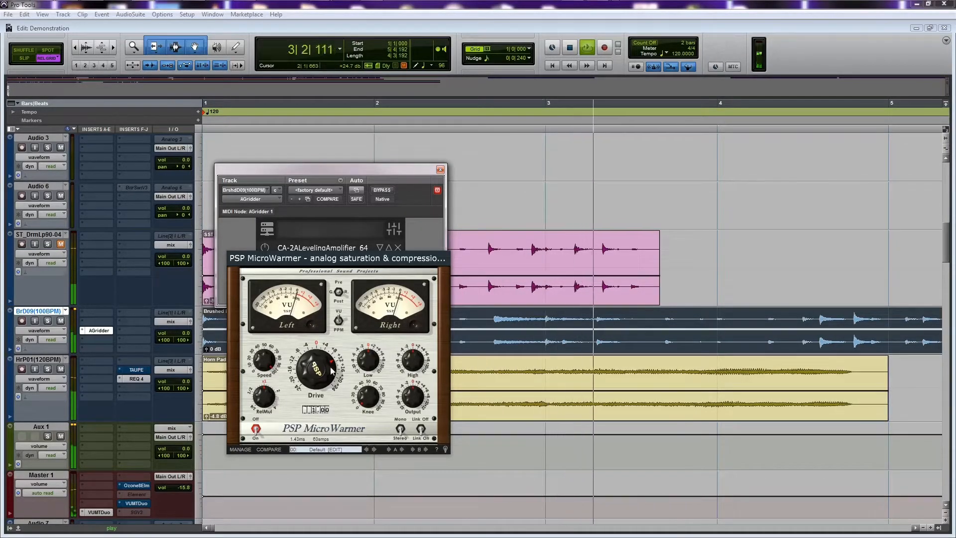
left_click_drag(330, 258, 621, 164)
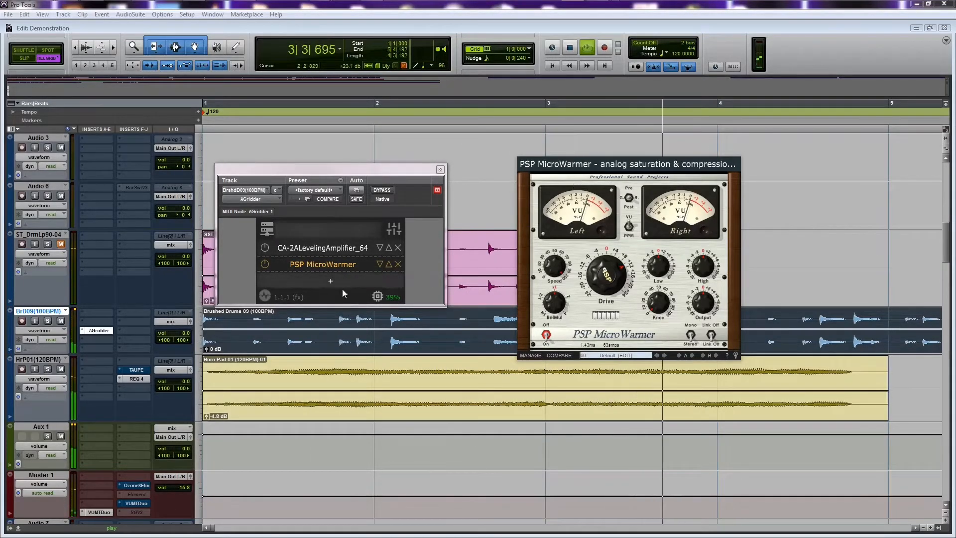
mouse_move(616, 266)
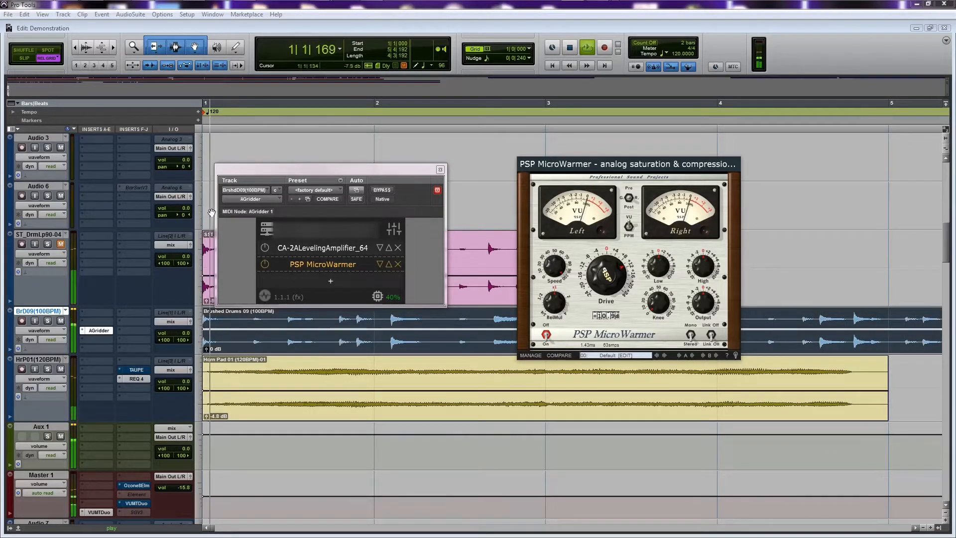
left_click(300, 267)
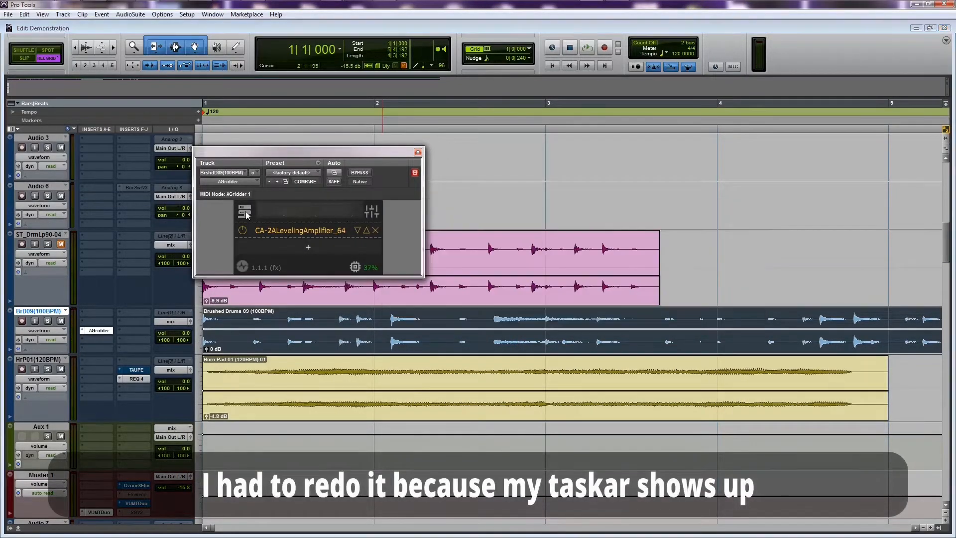
Look through AGridder's server menu and settings menu, and close them again
left_click(246, 211)
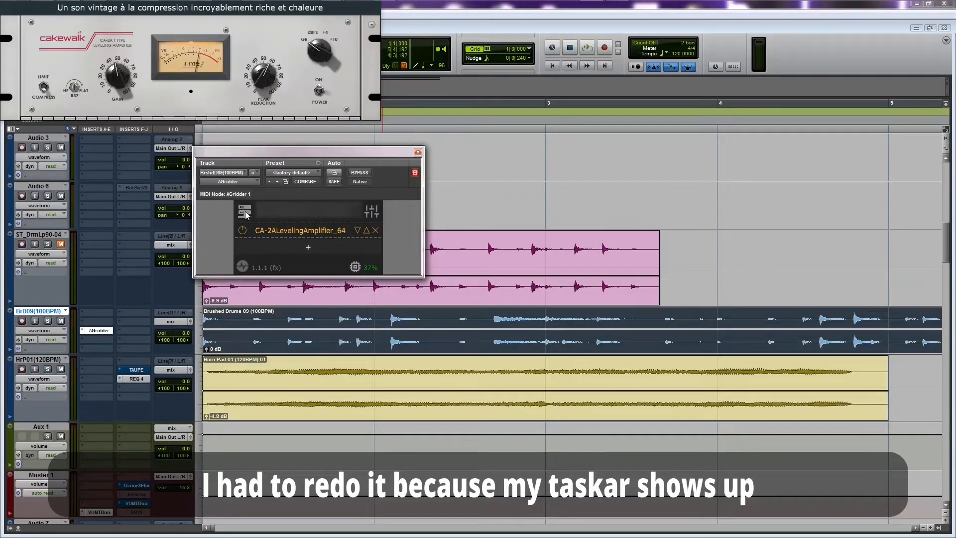
left_click(376, 212)
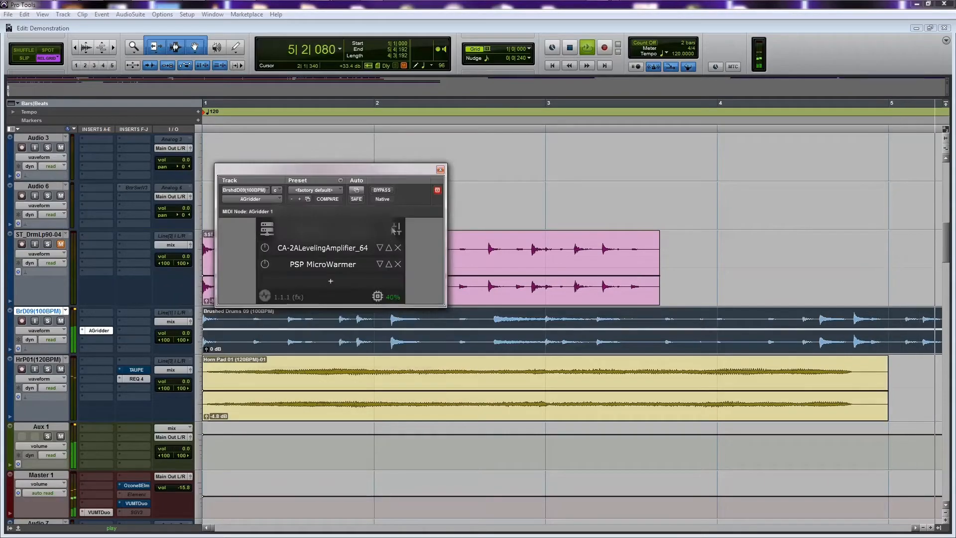
left_click(395, 229)
left_click(313, 237)
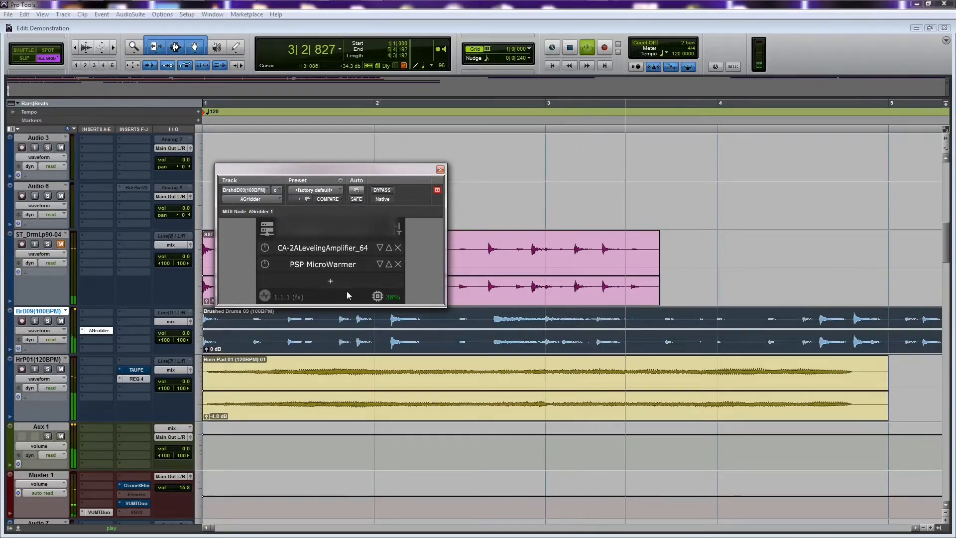
Reposition the AGridder window over the drum loop clip during playback, and stop the session
left_click_drag(318, 167, 365, 156)
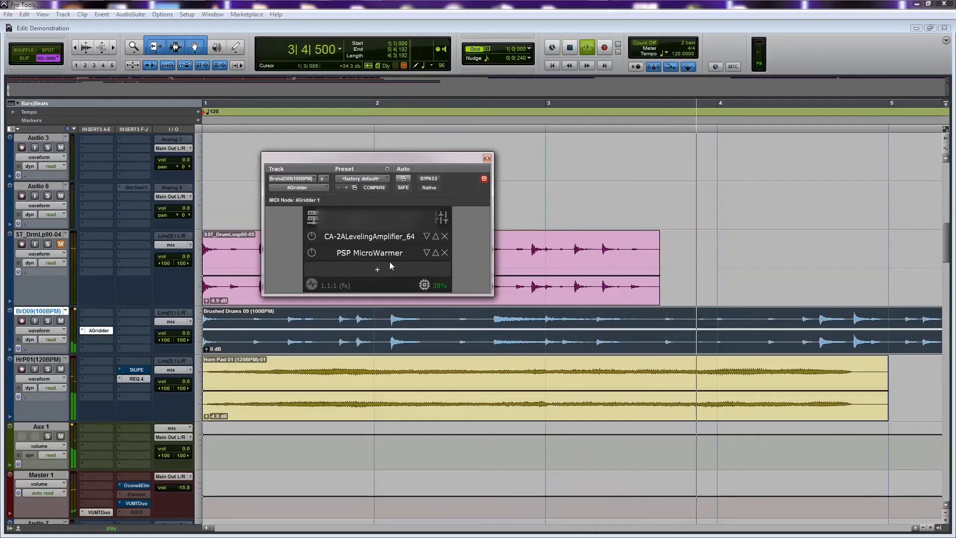
mouse_move(360, 160)
left_mouse_down()
mouse_move(422, 166)
mouse_move(416, 195)
mouse_move(377, 193)
left_mouse_up()
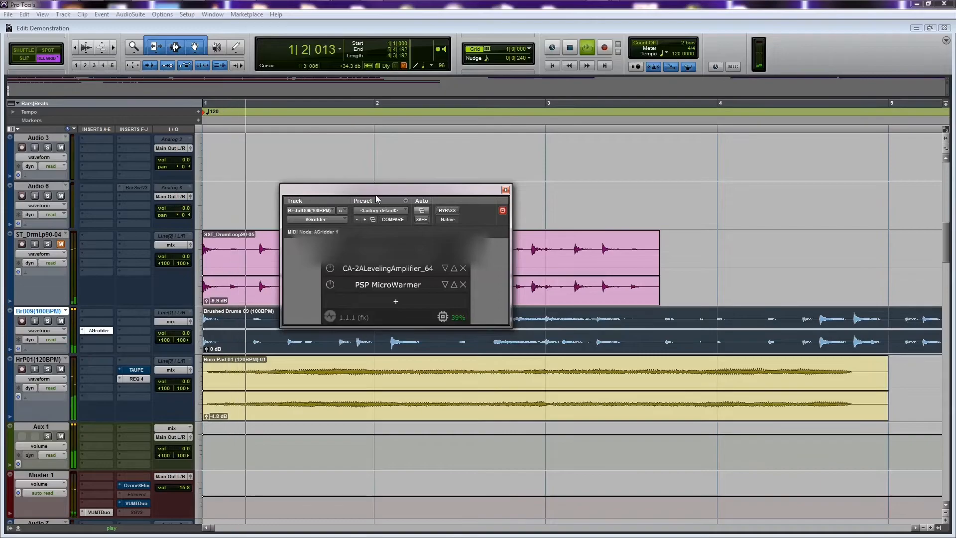
mouse_move(381, 193)
left_mouse_down()
mouse_move(340, 239)
mouse_move(365, 214)
mouse_move(364, 190)
left_mouse_up()
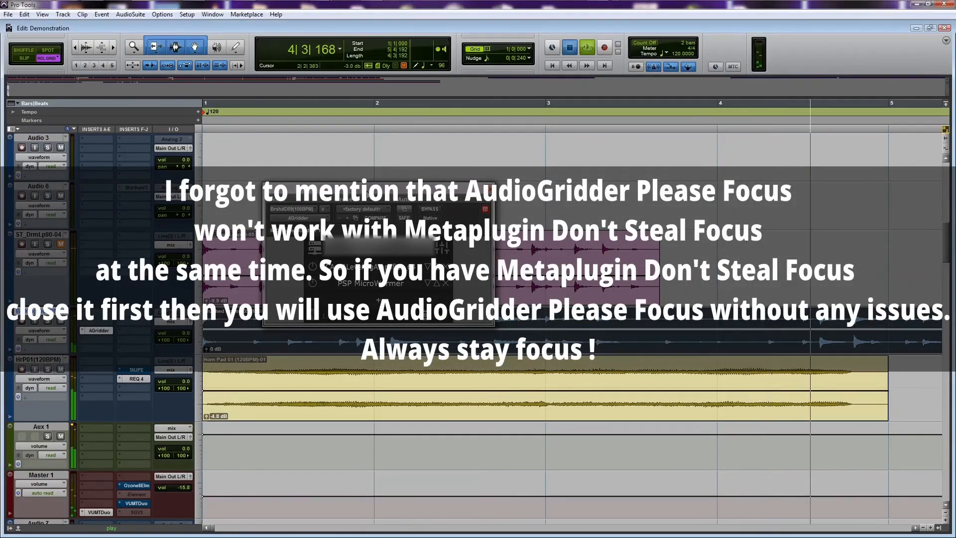
key("space")
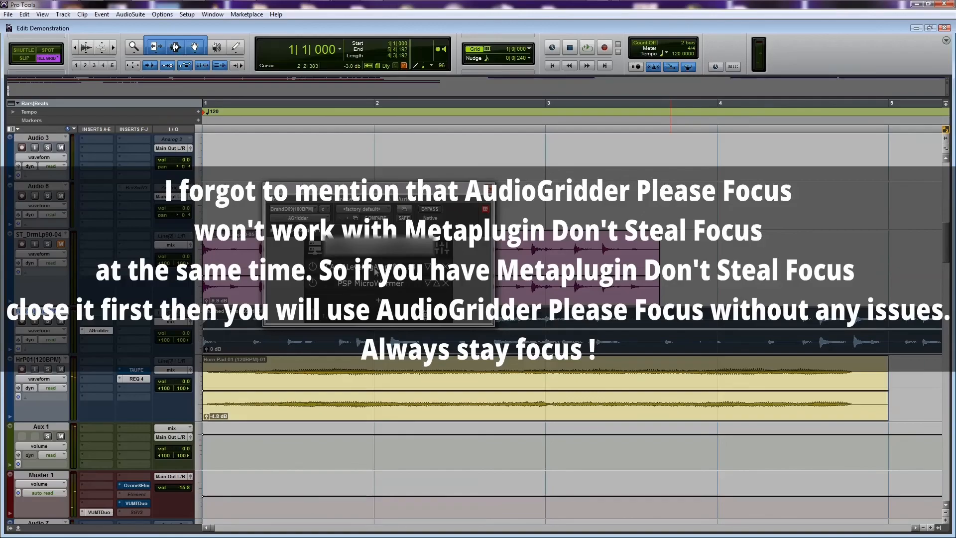